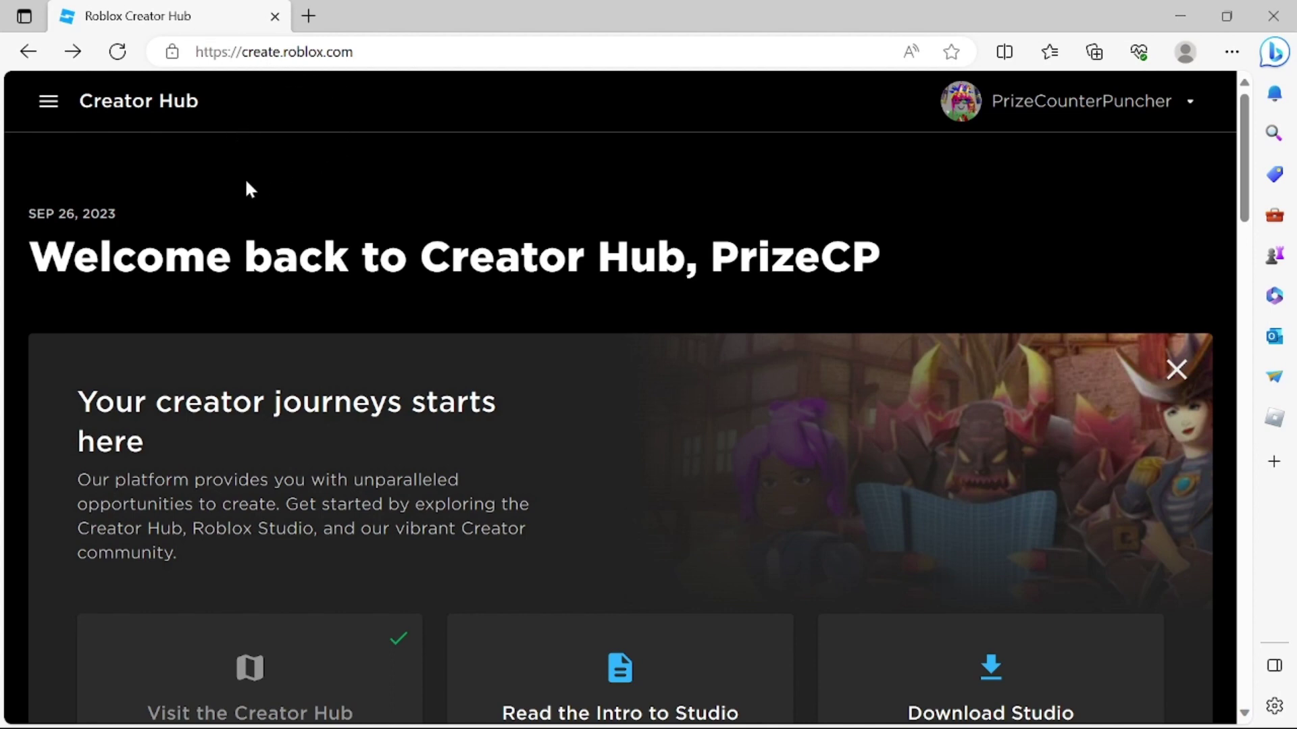
# Step: Go to the Creator Marketplace through the site menu and switch to its Audio browsing page
pyautogui.click(48, 104)
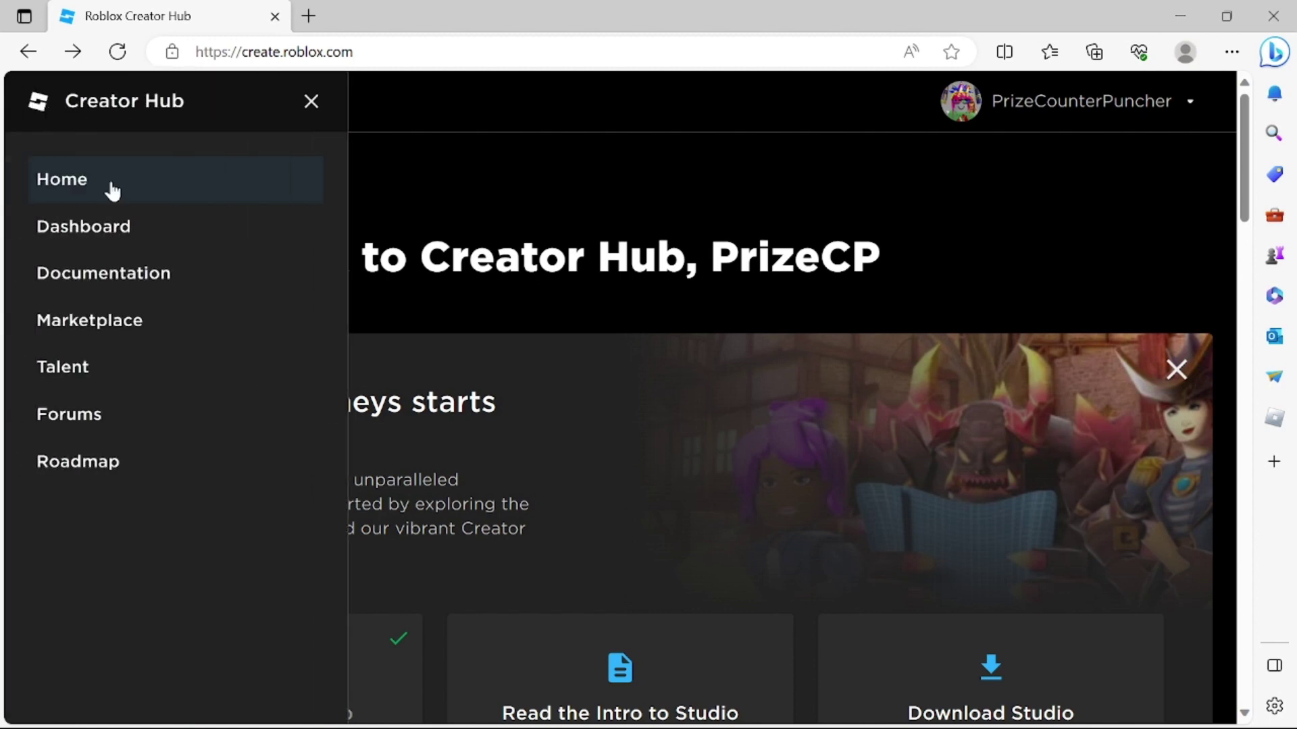
pyautogui.click(136, 322)
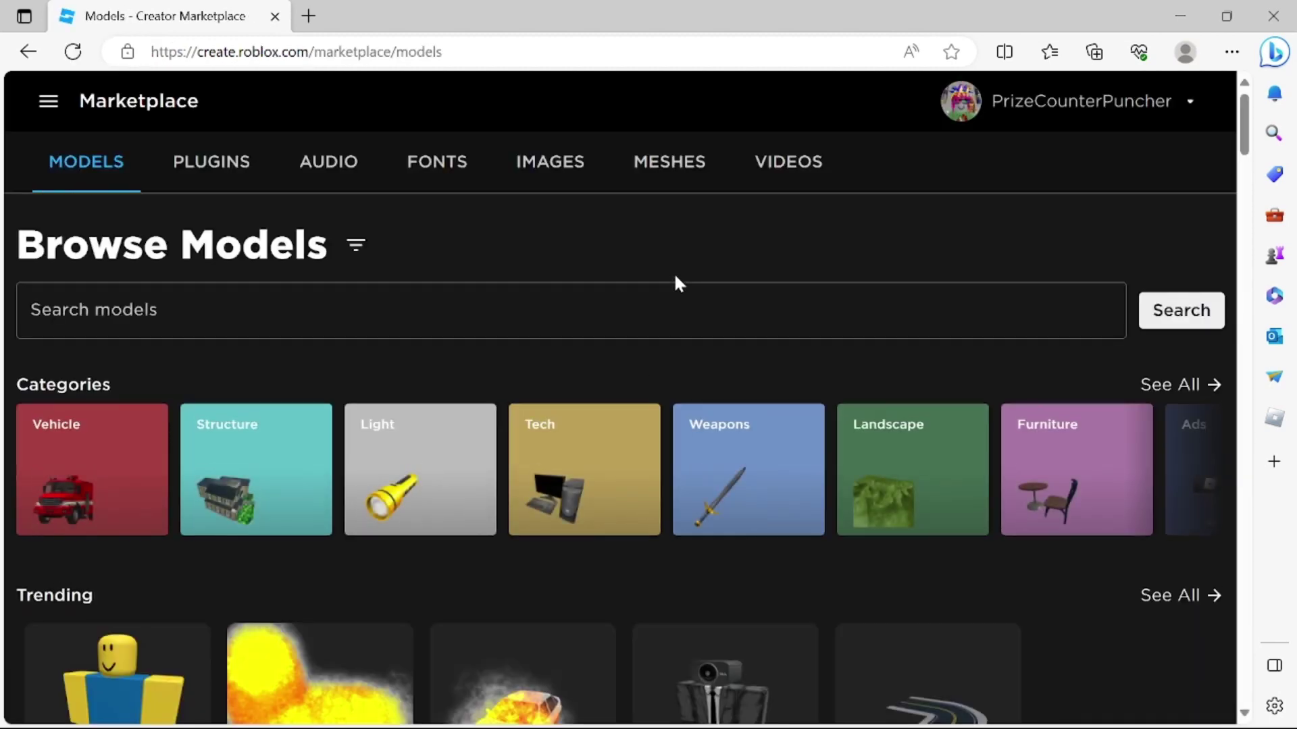
pyautogui.click(333, 169)
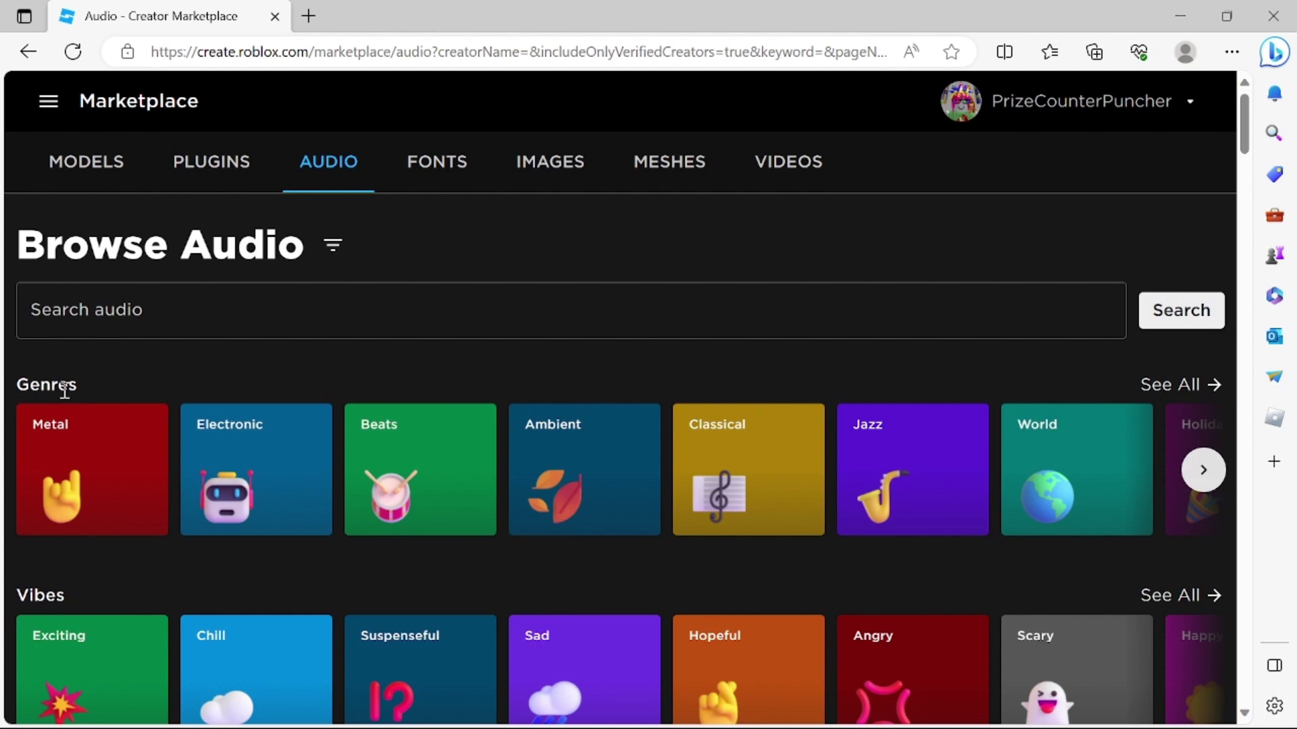
pyautogui.scroll(-2, 87, 451)
pyautogui.scroll(-4, 79, 453)
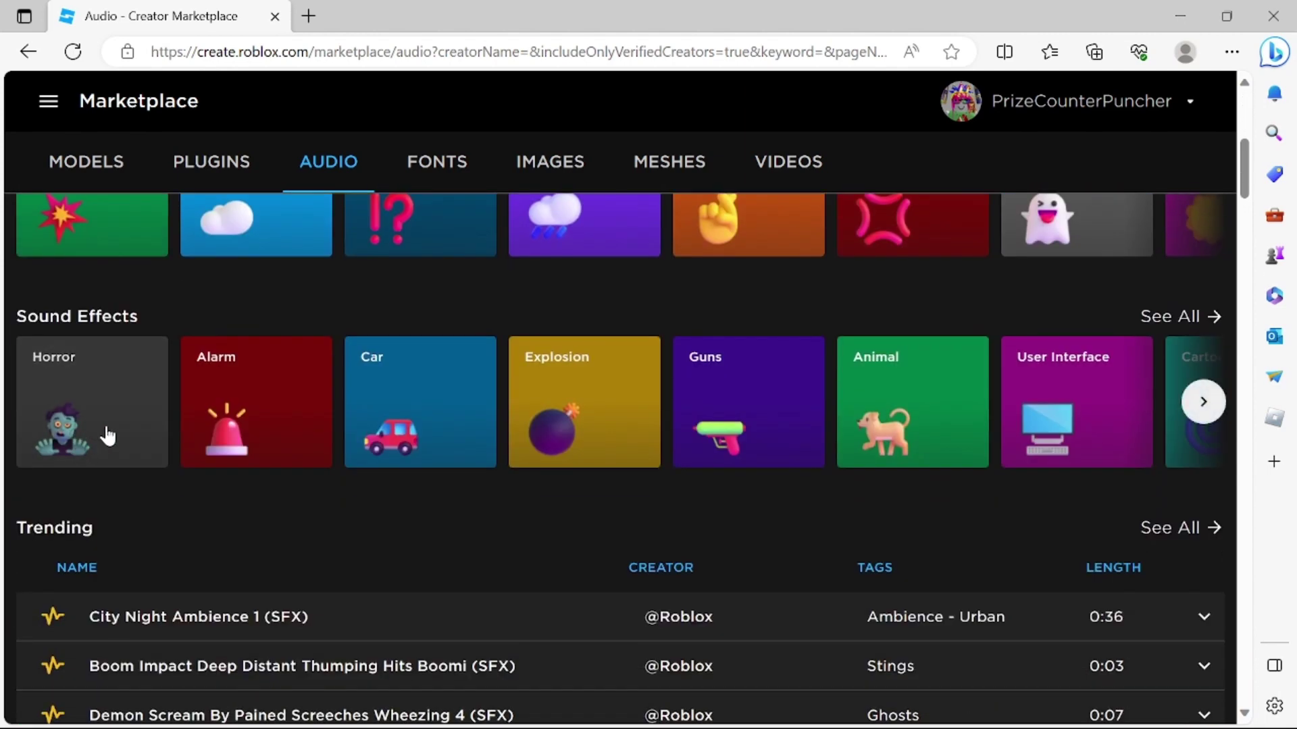
pyautogui.scroll(-4, 122, 443)
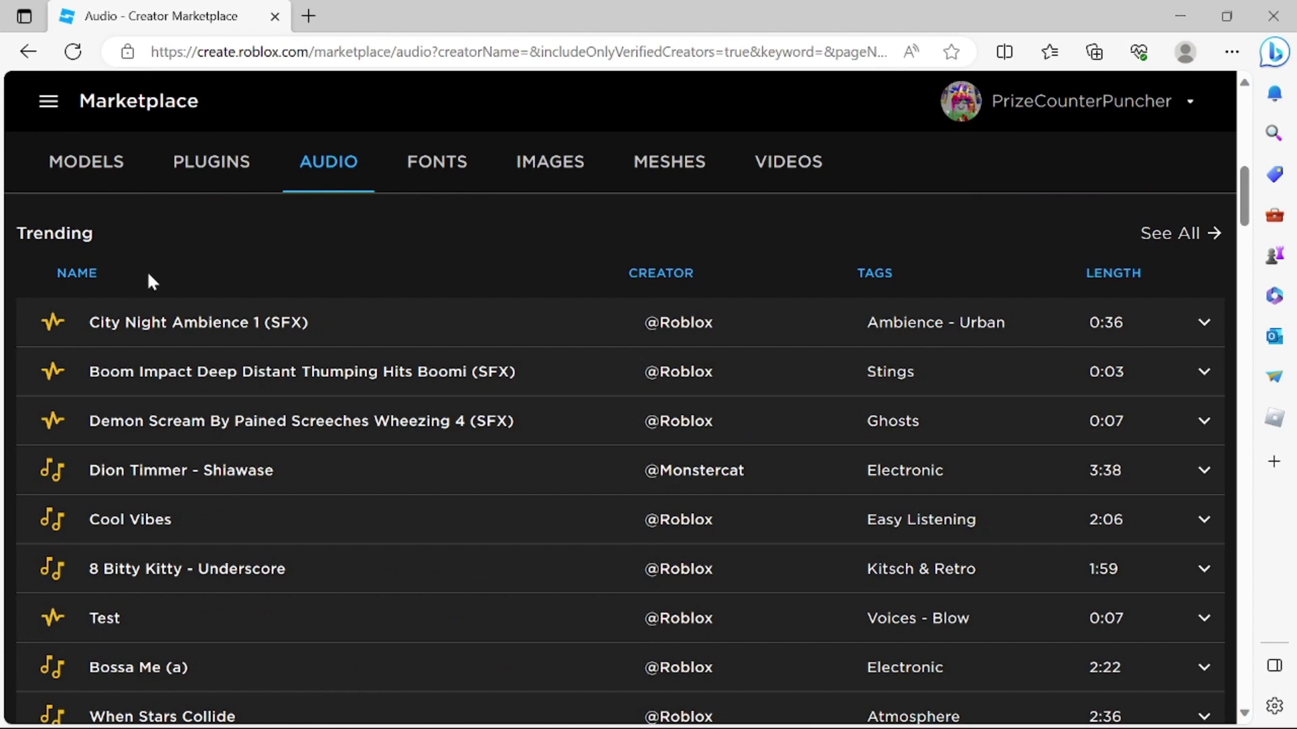
pyautogui.scroll(-7, 148, 283)
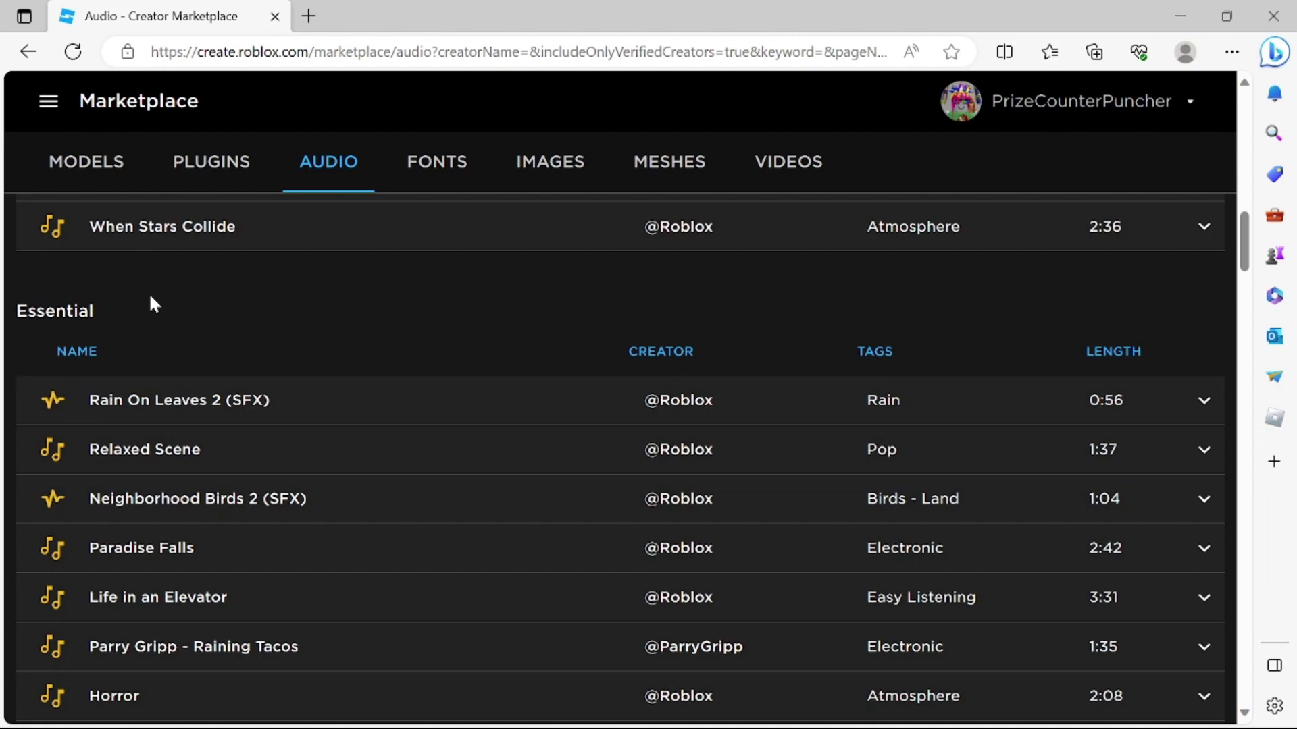
pyautogui.scroll(-18, 150, 298)
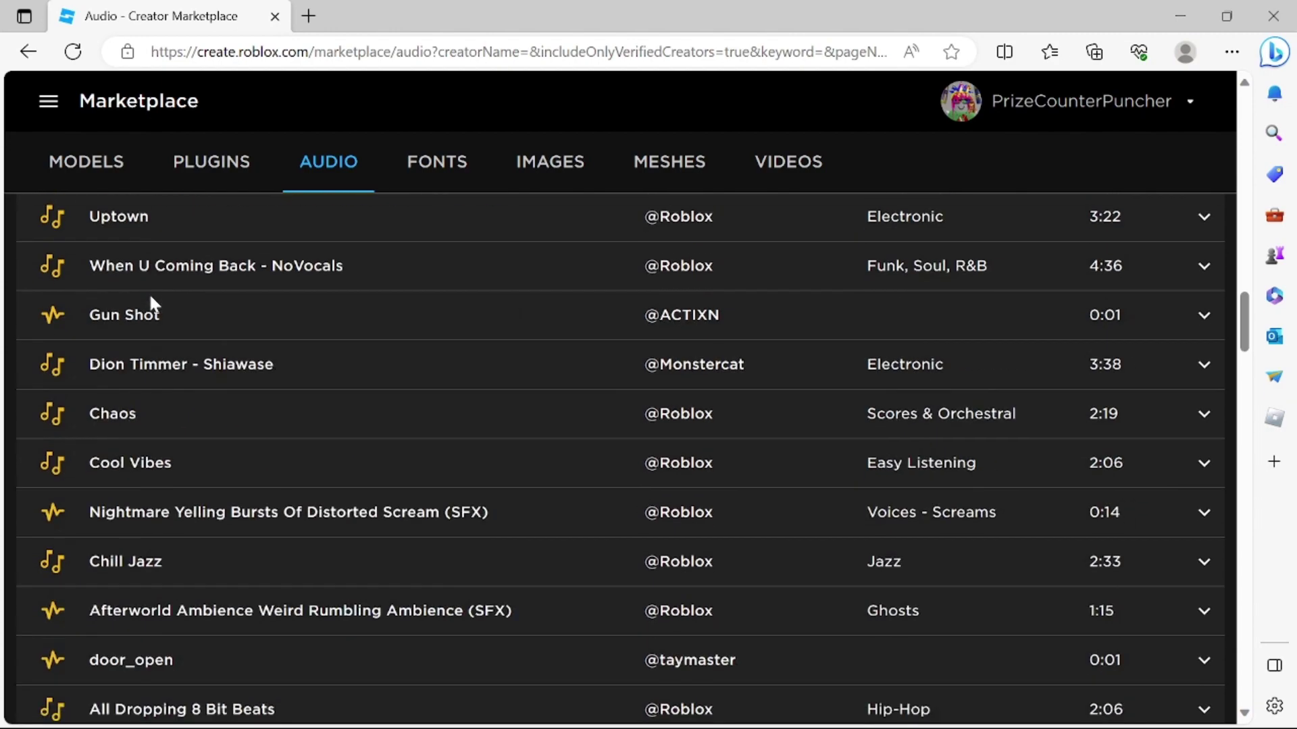
pyautogui.scroll(-20, 152, 297)
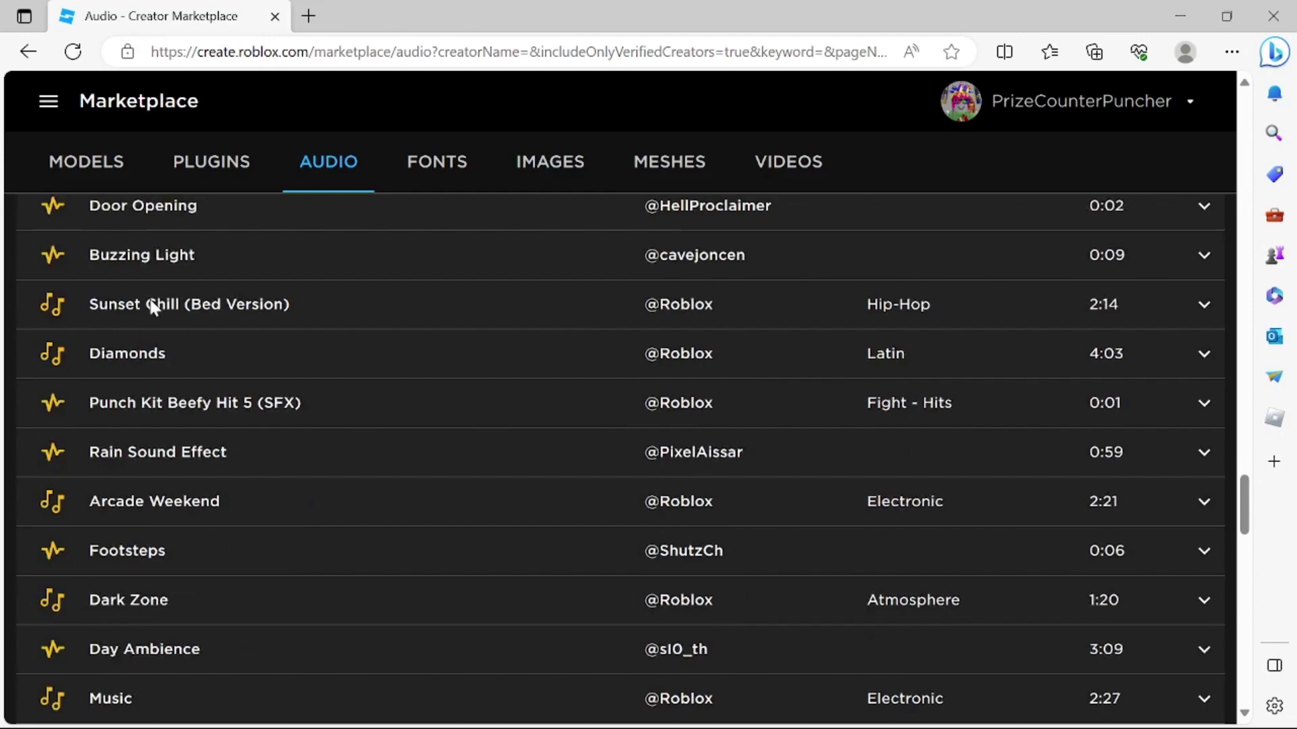
pyautogui.scroll(-6, 152, 304)
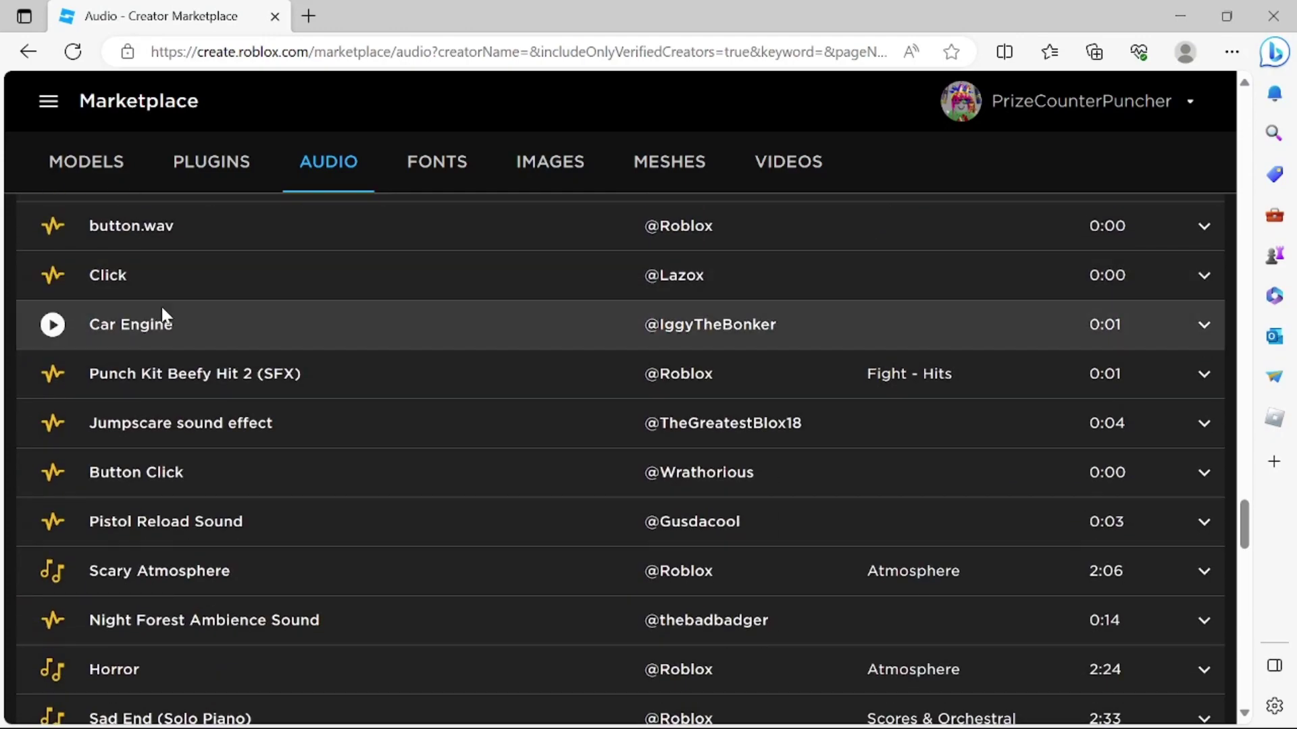
pyautogui.press('Home')
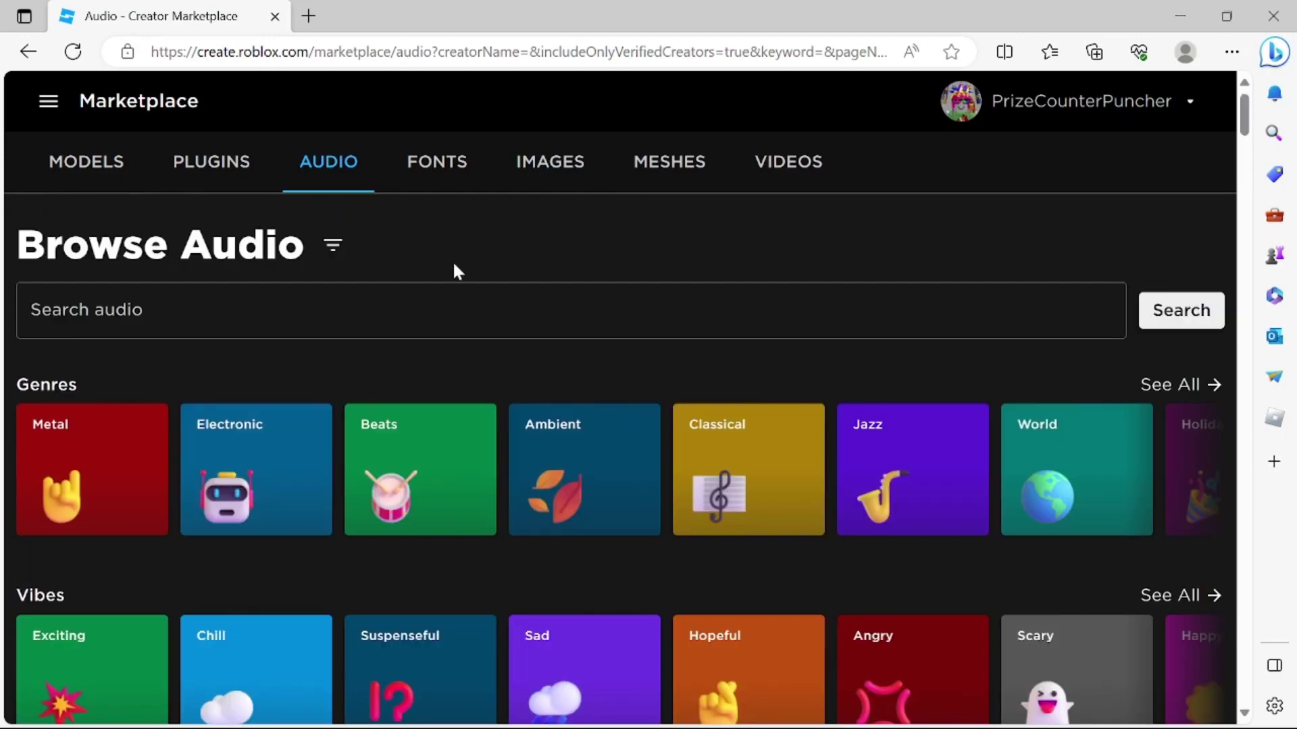
pyautogui.click(350, 310)
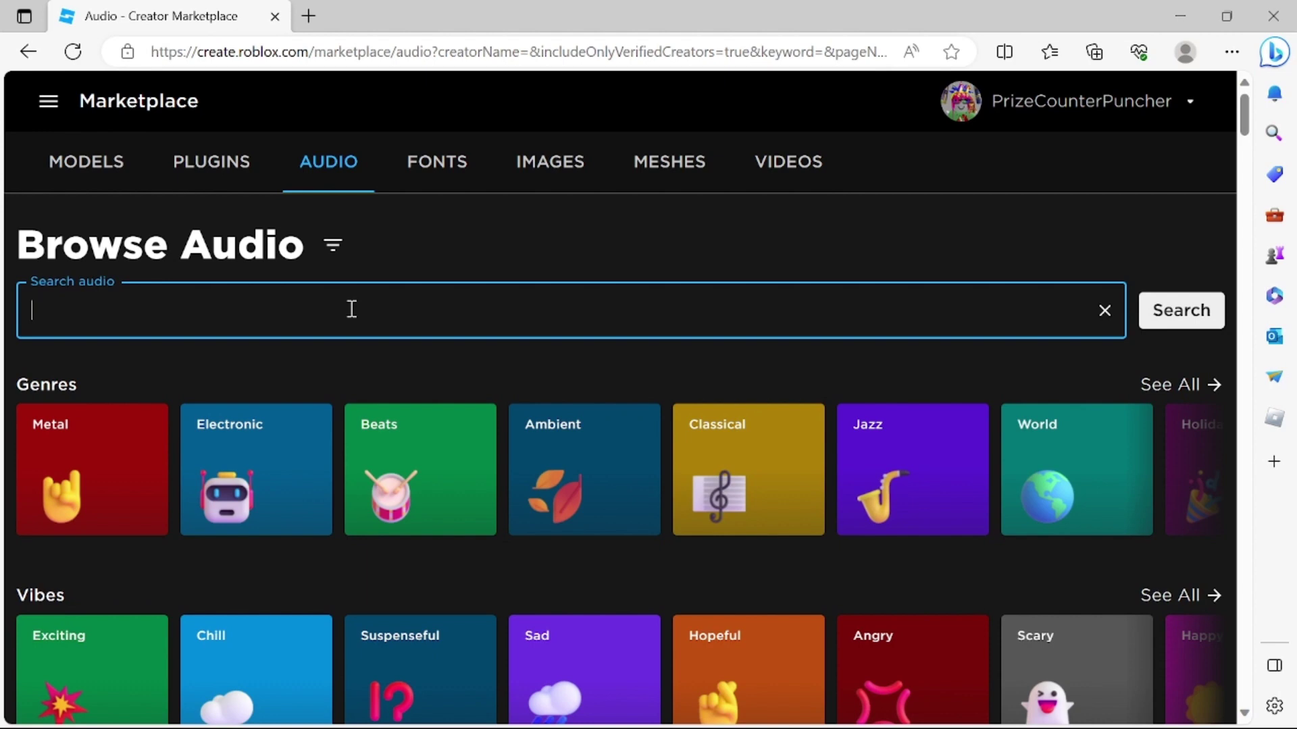
pyautogui.scroll(-7, 414, 317)
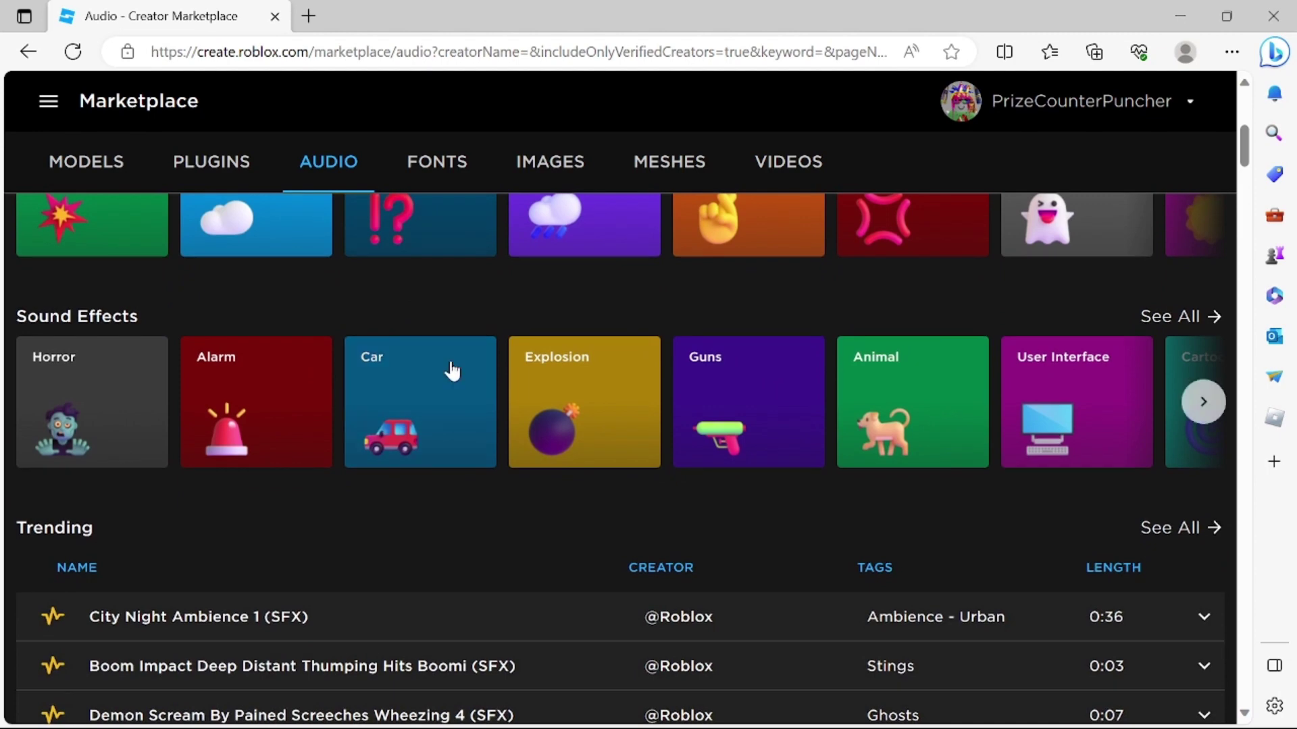
# Step: Open the Horror effects, preview the Scary Sound clip, and get it with Get Audio
pyautogui.click(105, 398)
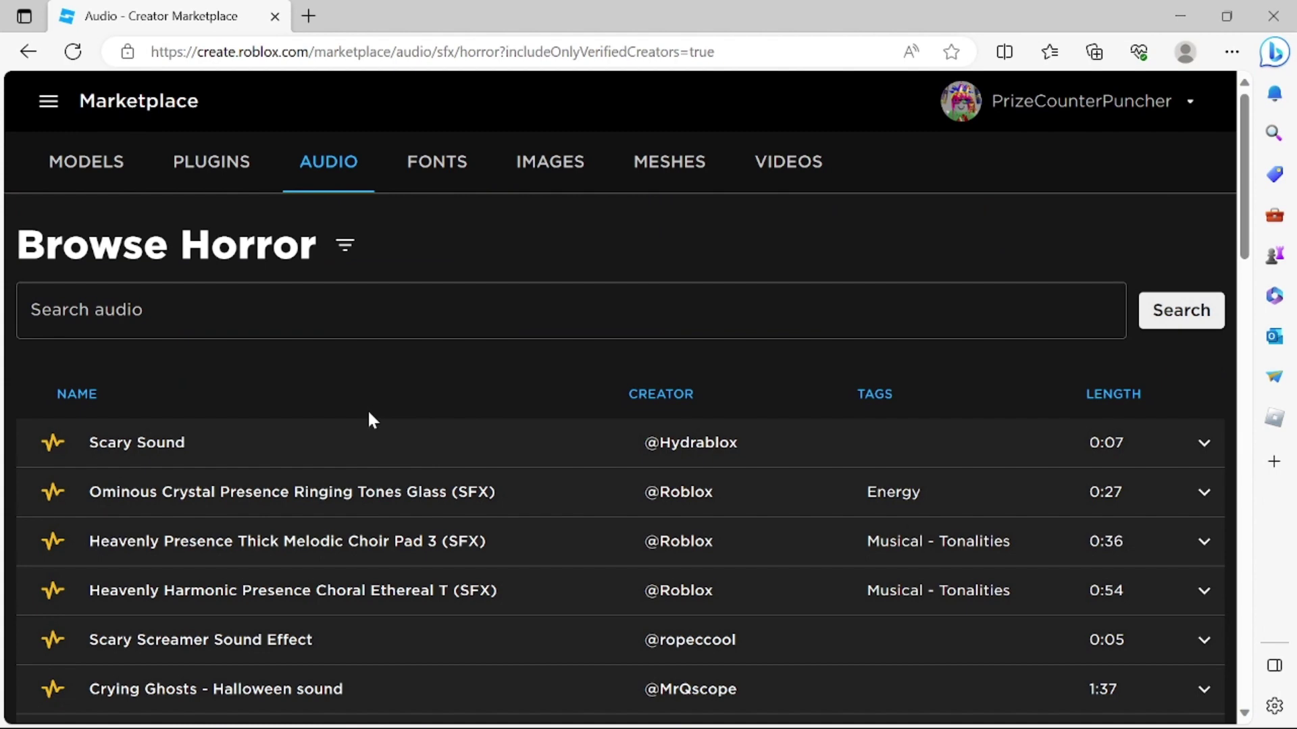
pyautogui.click(52, 443)
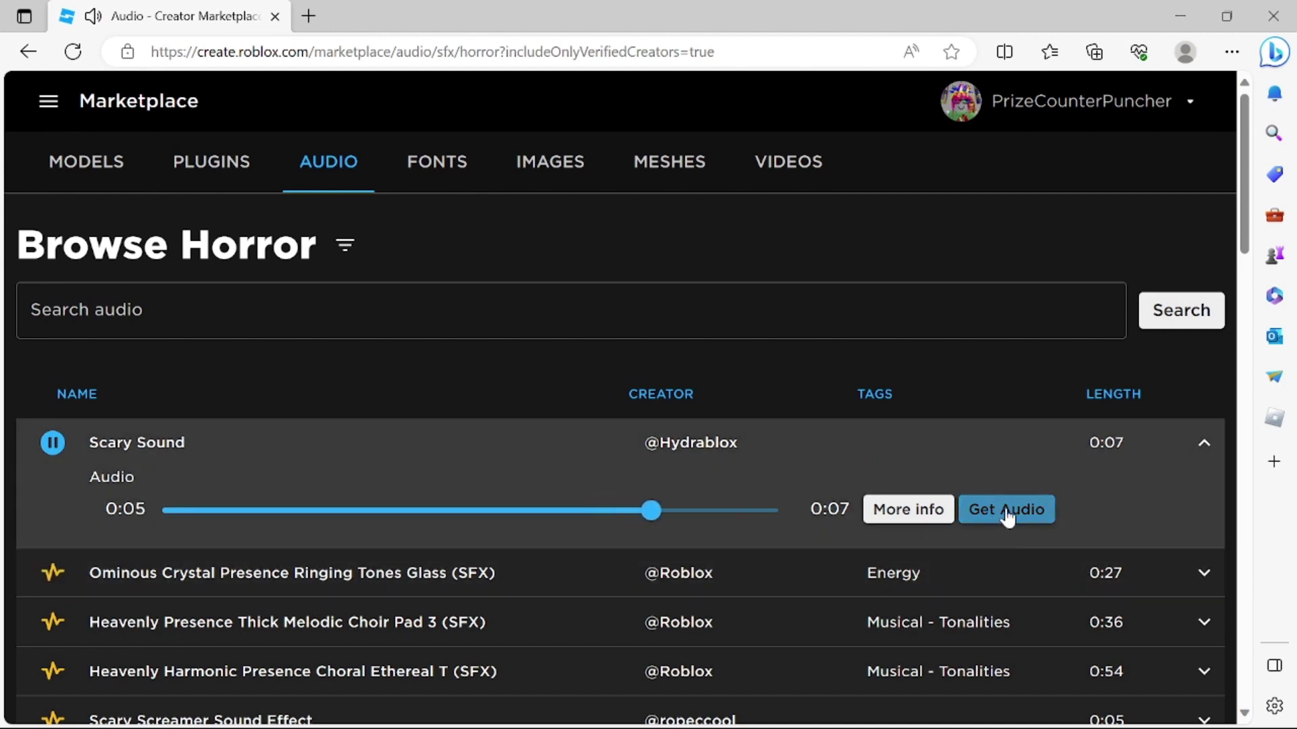
pyautogui.click(1007, 515)
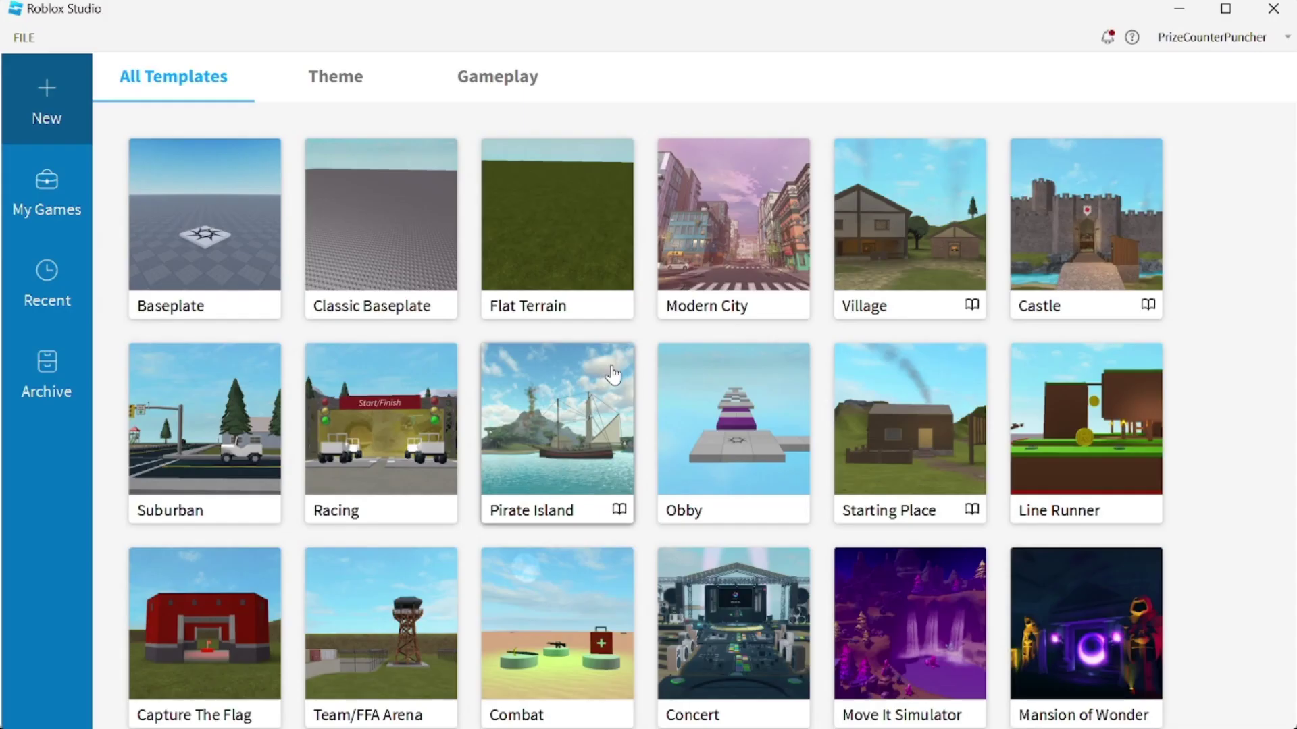
# Step: Create a new place from the Baseplate template and show the Toolbox panel
pyautogui.click(238, 248)
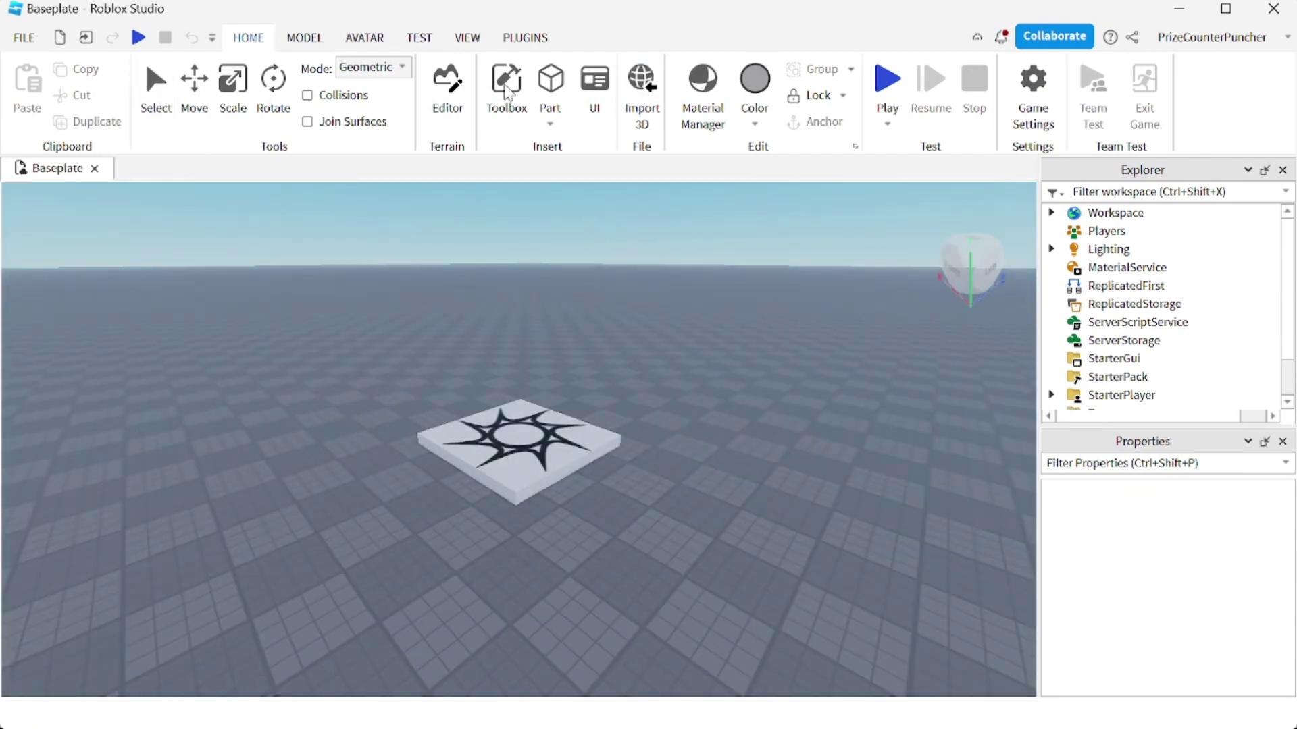
pyautogui.click(505, 94)
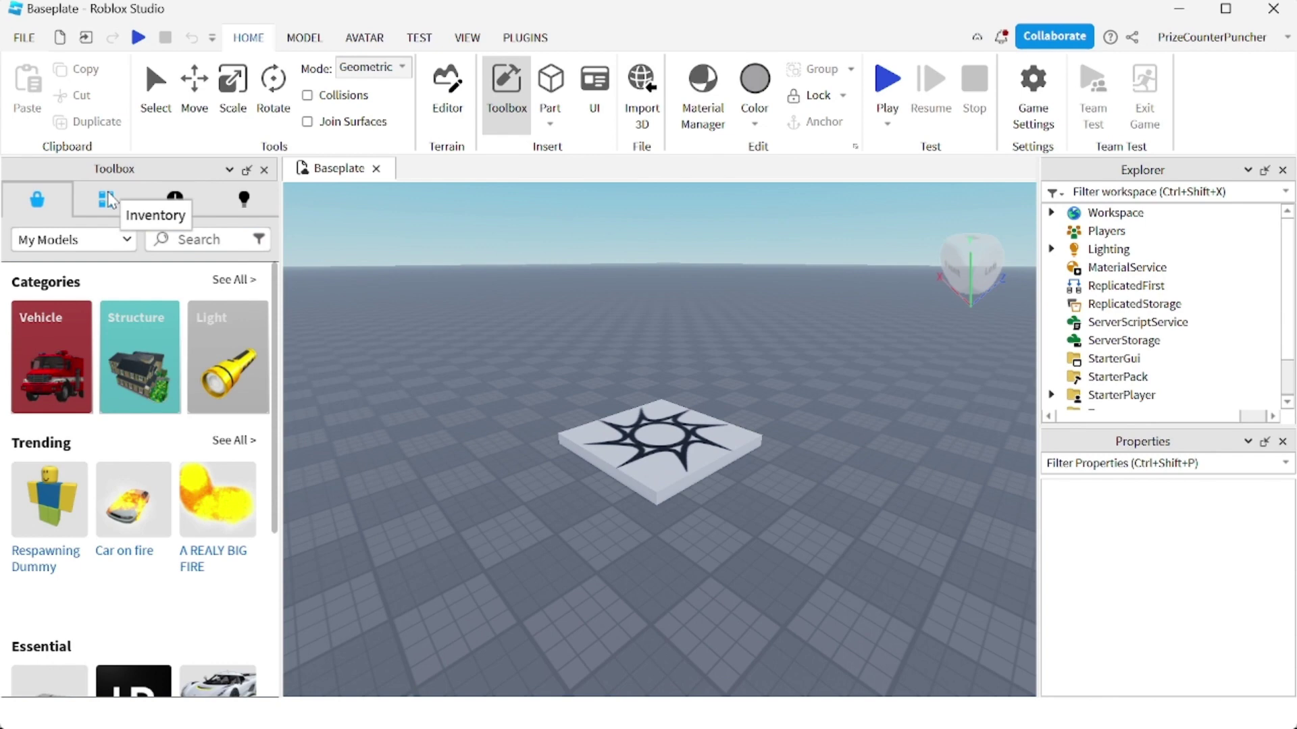
# Step: Filter the Toolbox Inventory to My Audio and select Workspace in Explorer
pyautogui.click(109, 200)
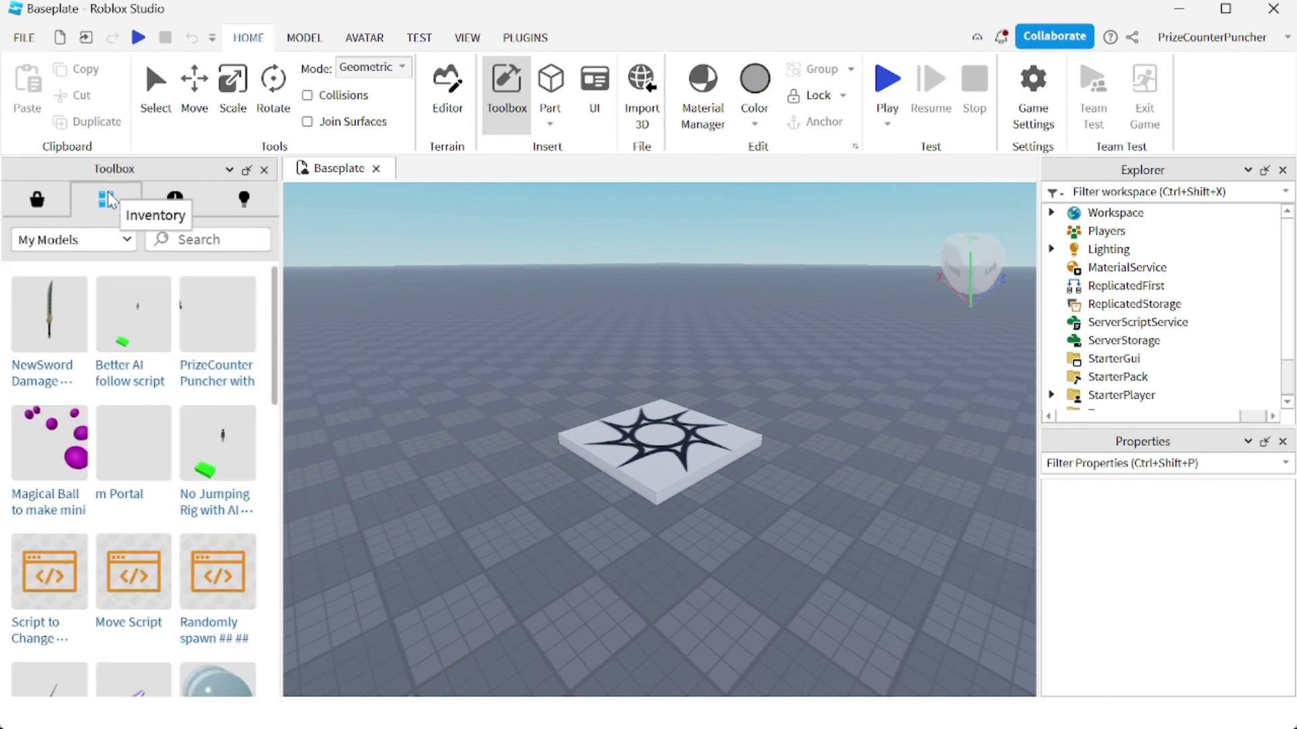
pyautogui.click(75, 244)
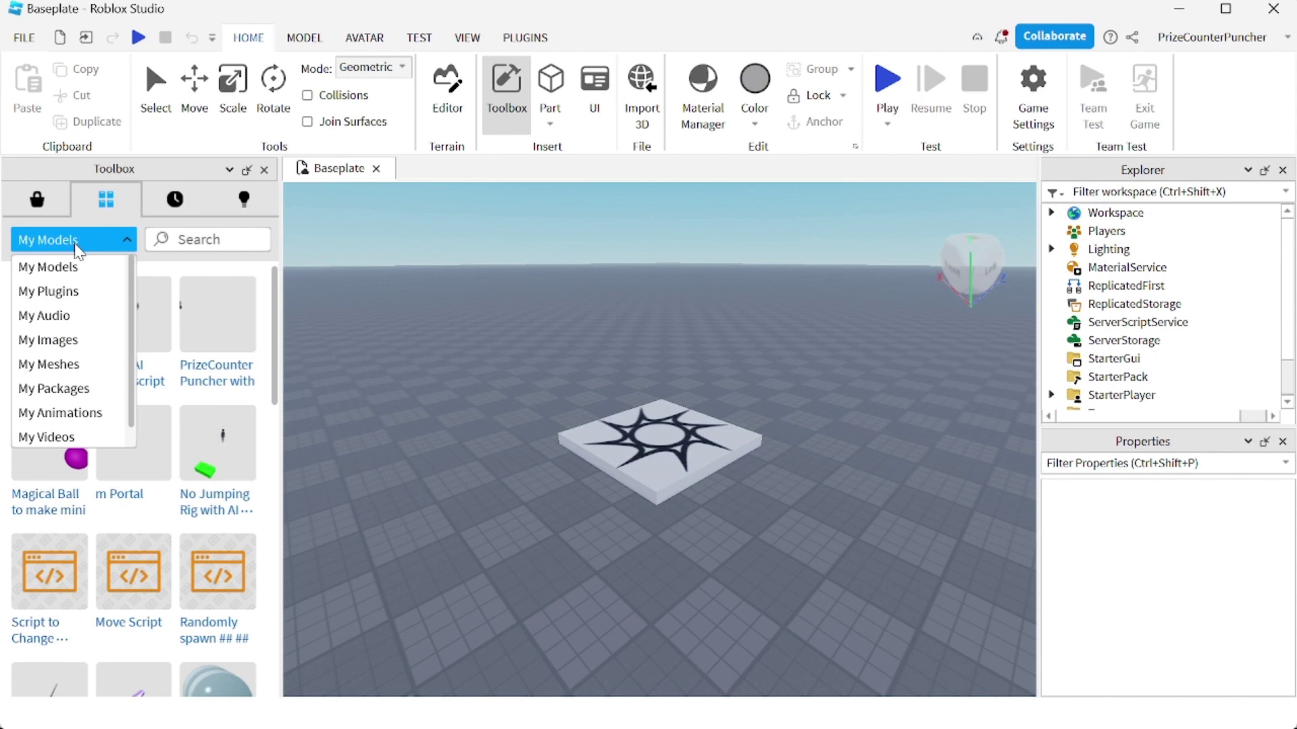
pyautogui.click(76, 315)
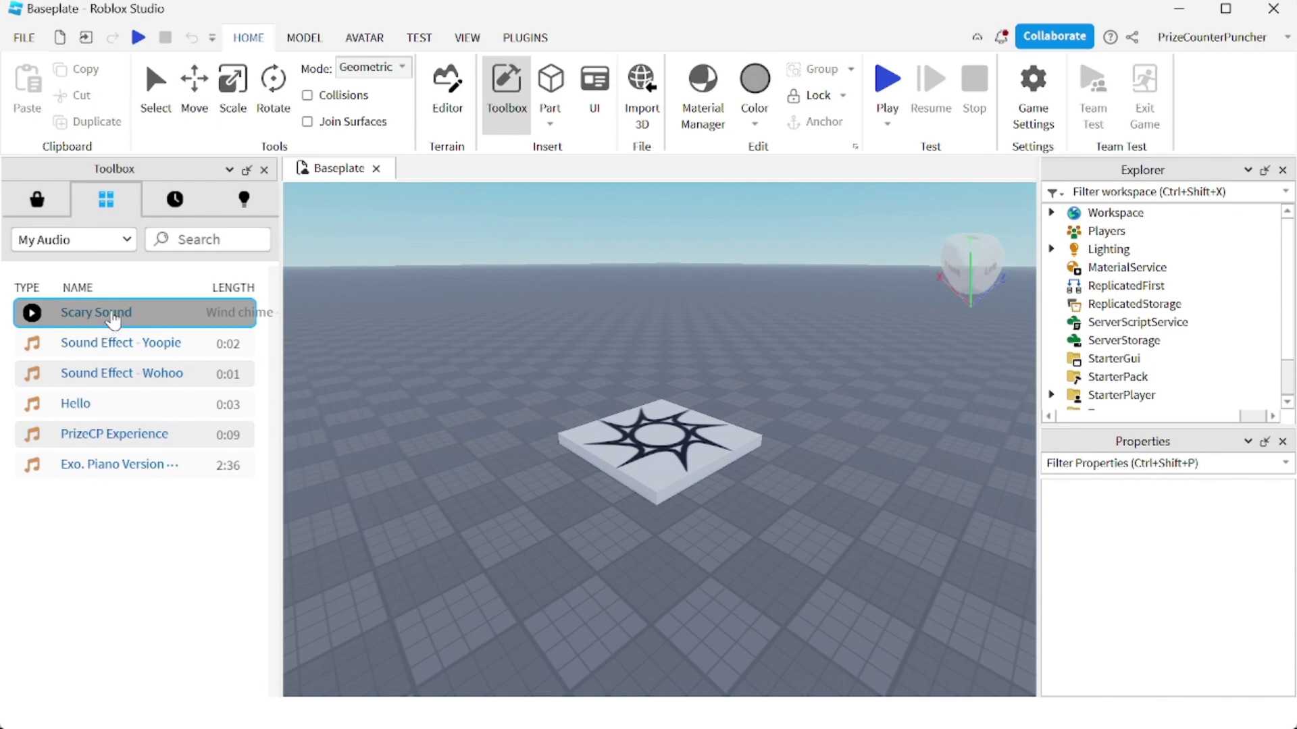
pyautogui.click(1115, 213)
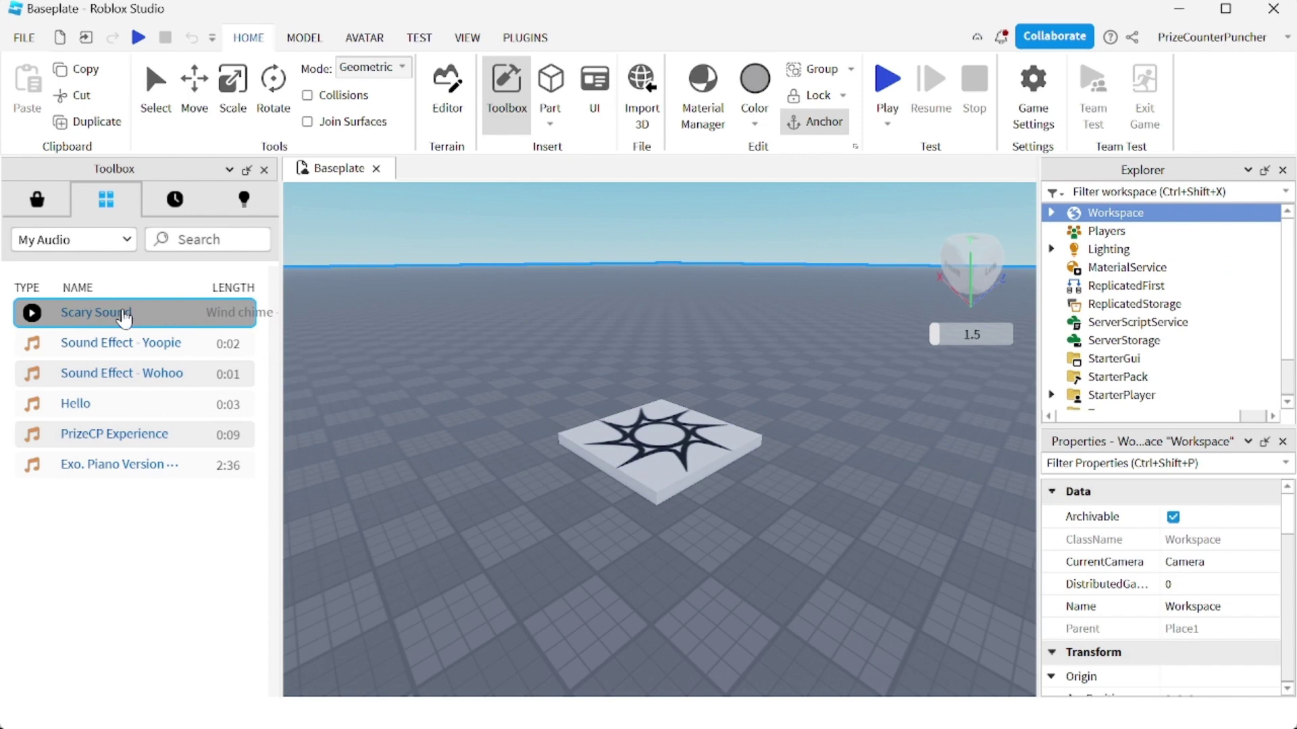
# Step: Insert Scary Sound from My Audio into Workspace and tick its Playing property
pyautogui.click(124, 318)
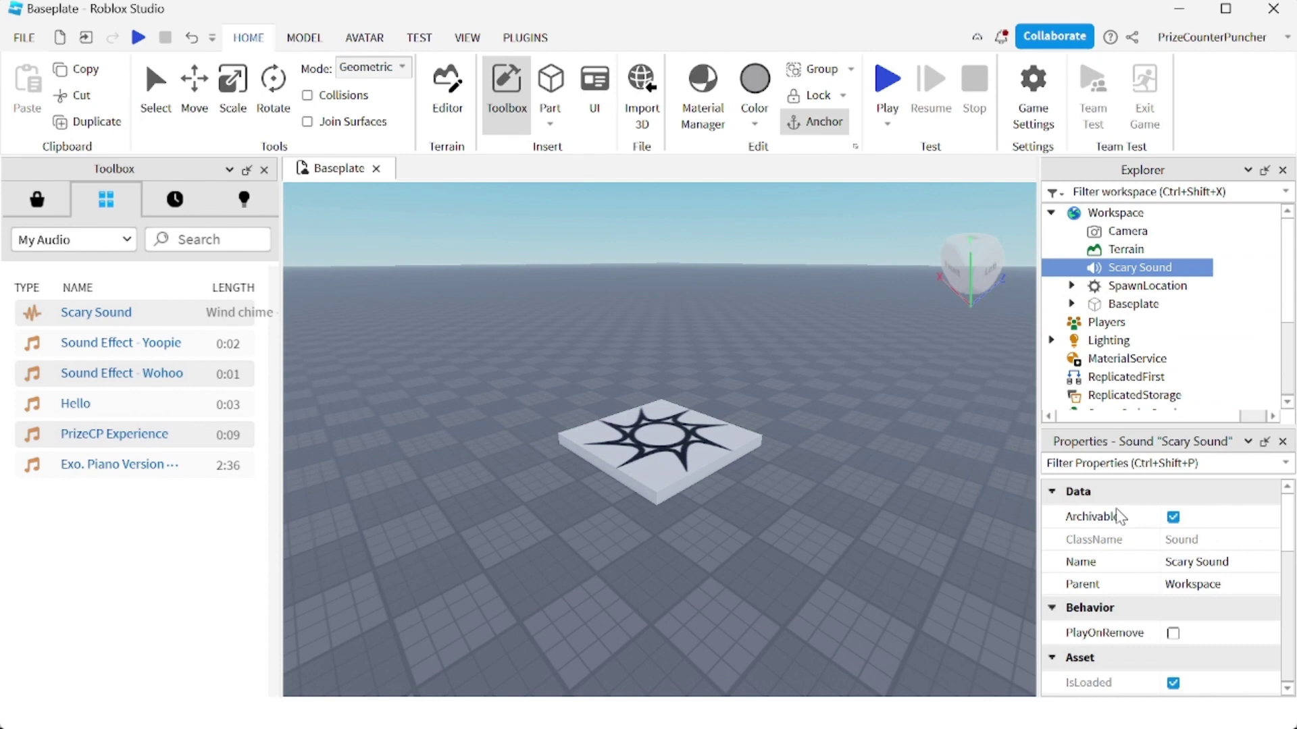
pyautogui.scroll(-3, 1116, 520)
pyautogui.scroll(-3, 1114, 524)
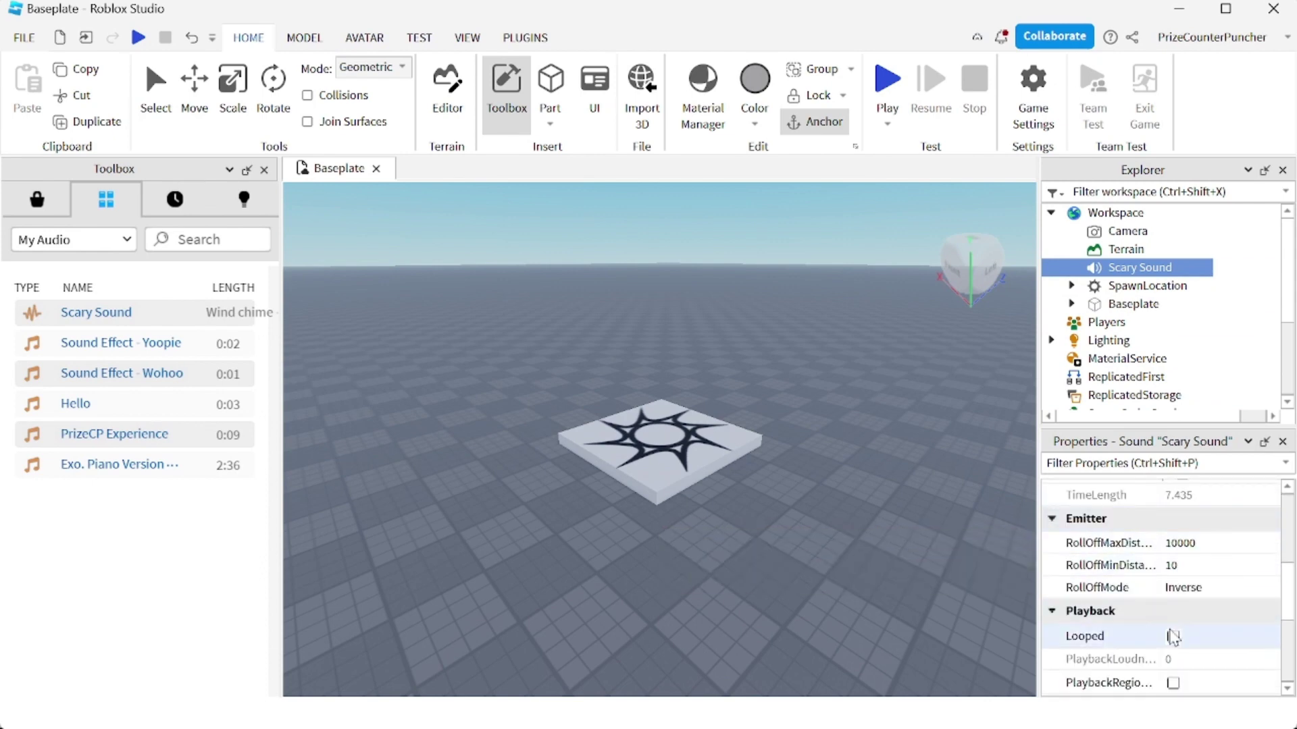
pyautogui.scroll(-3, 1141, 621)
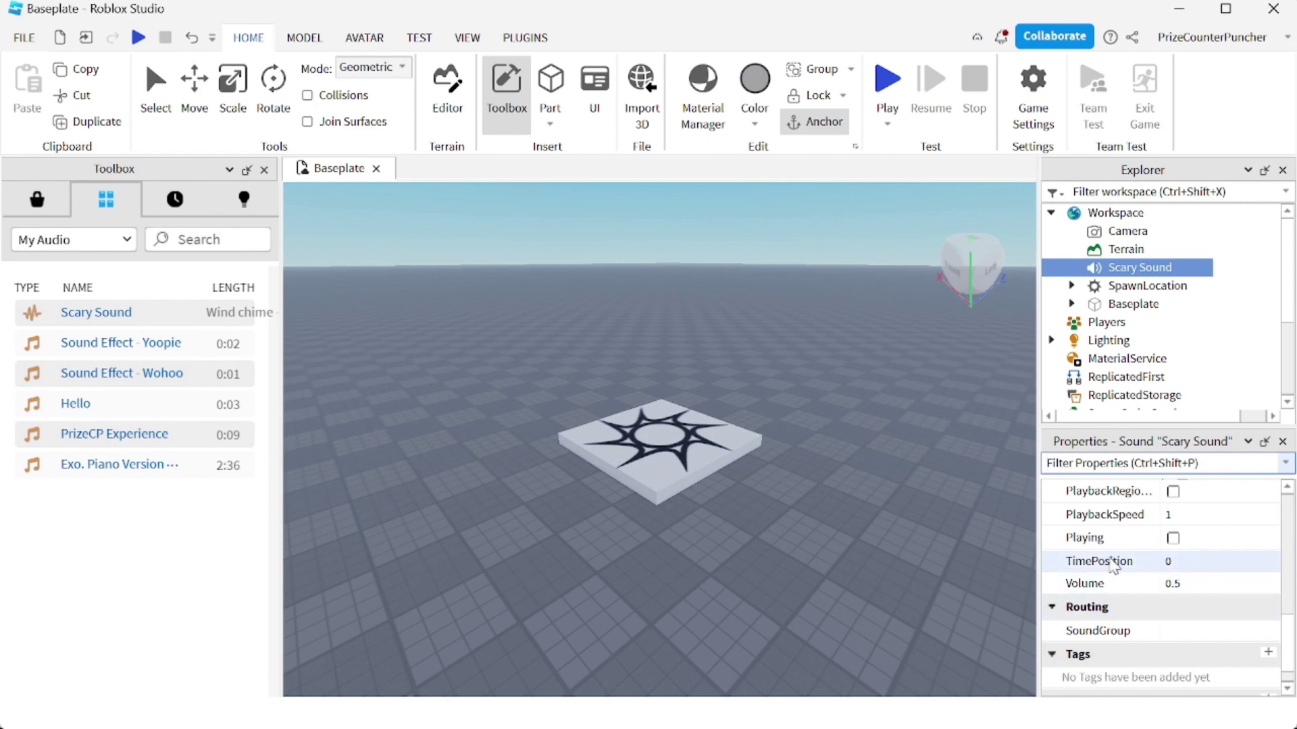
pyautogui.click(1173, 539)
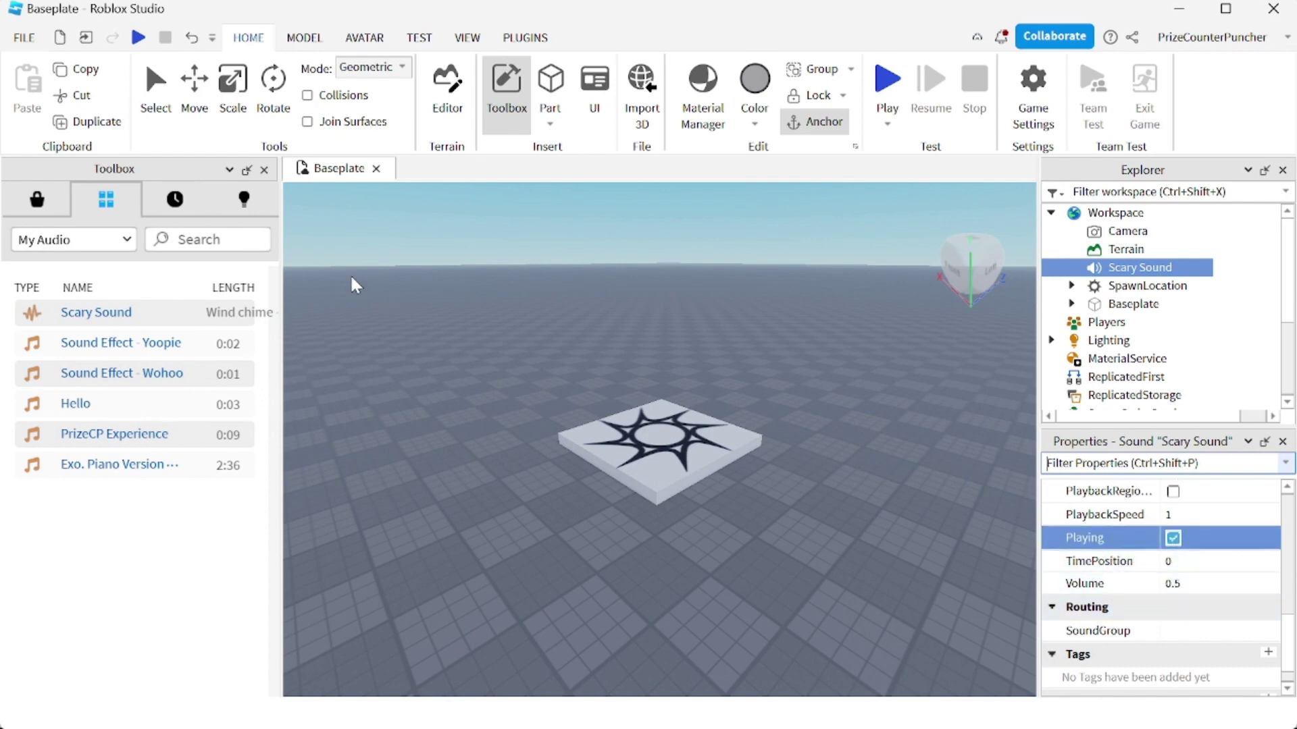
# Step: Close the Toolbox, start a Play test, and walk the avatar off the spawn pad
pyautogui.click(265, 171)
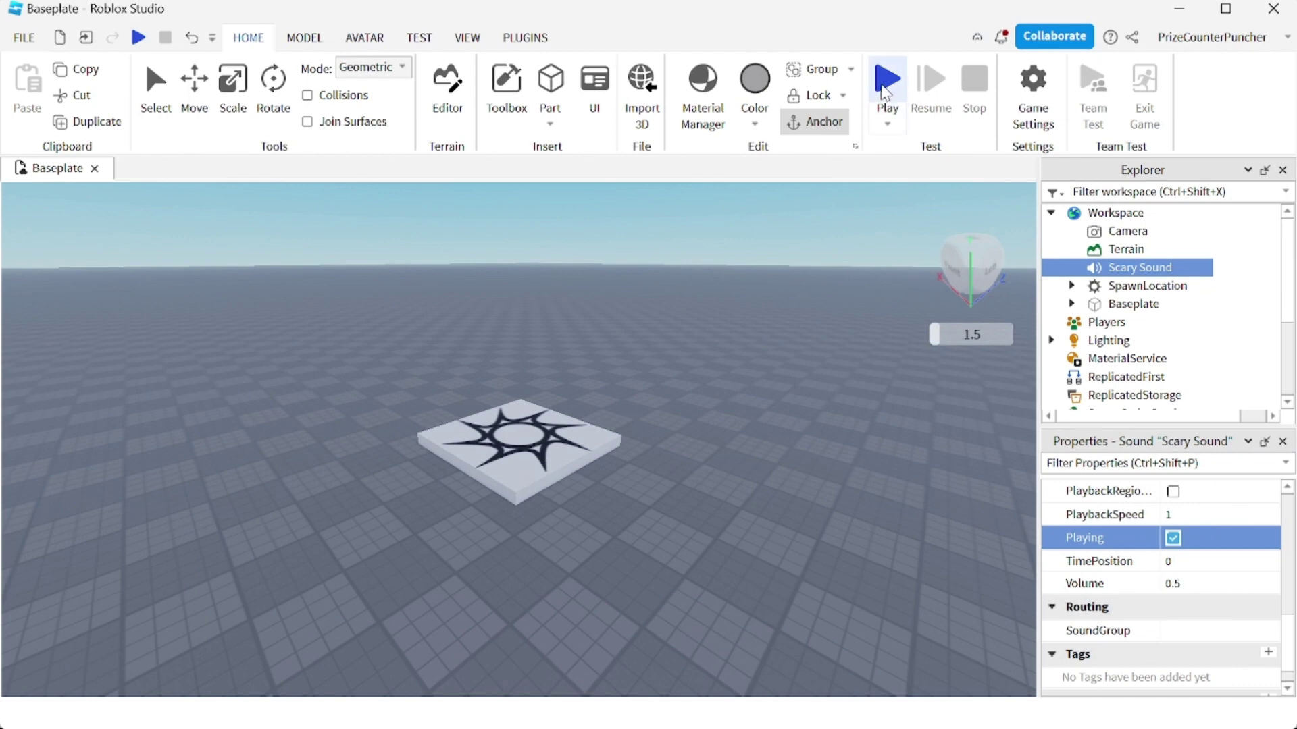
pyautogui.click(886, 88)
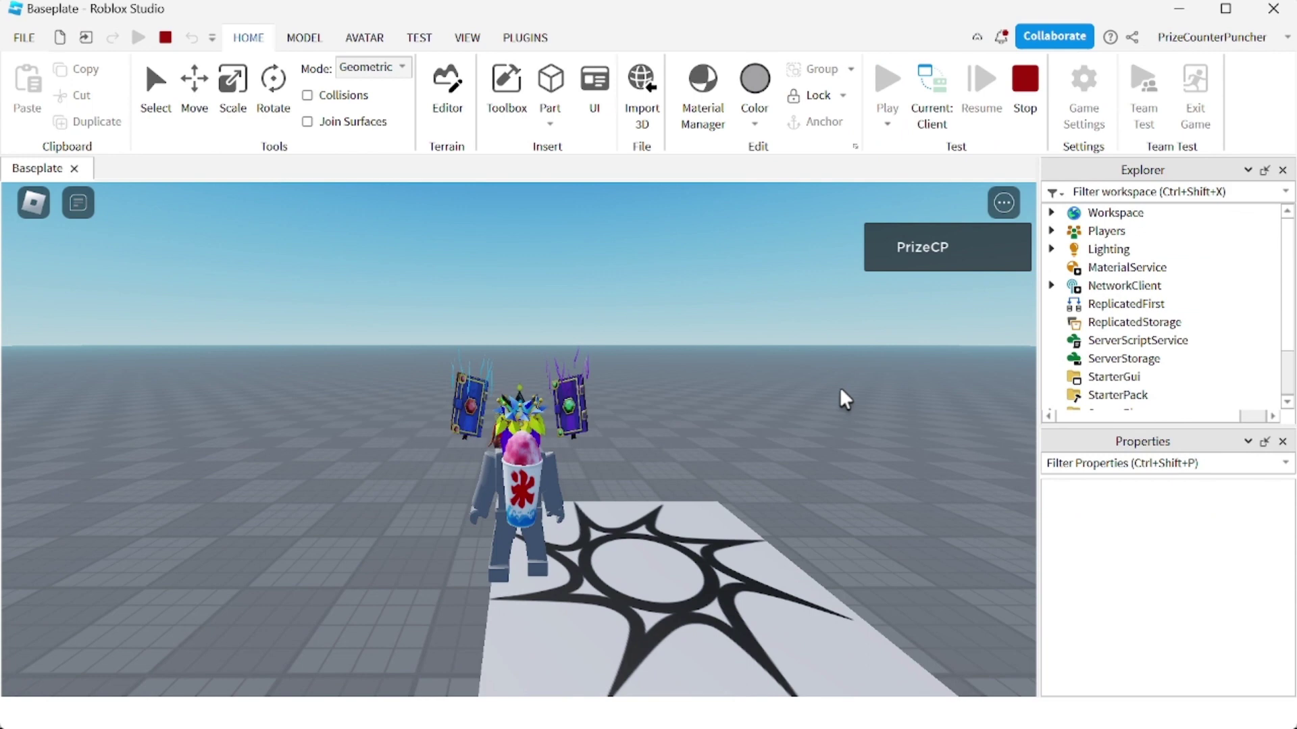
pyautogui.press('s')
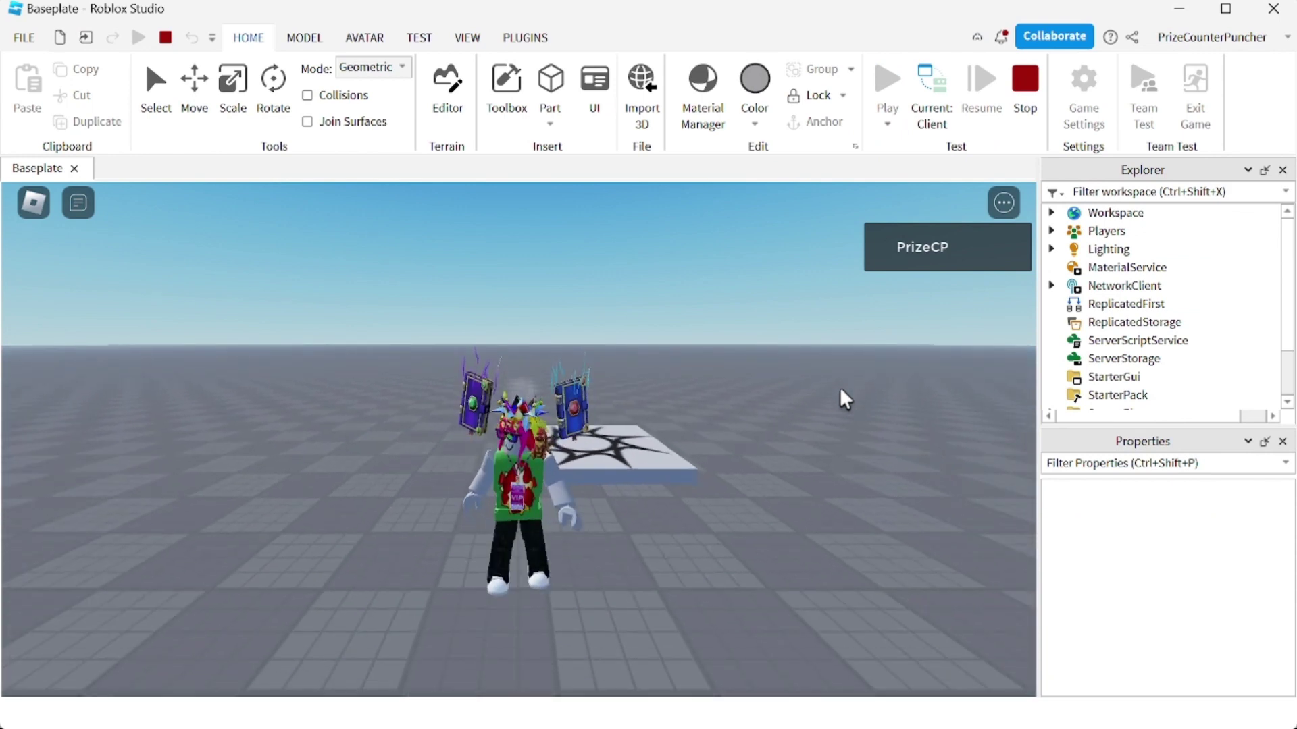